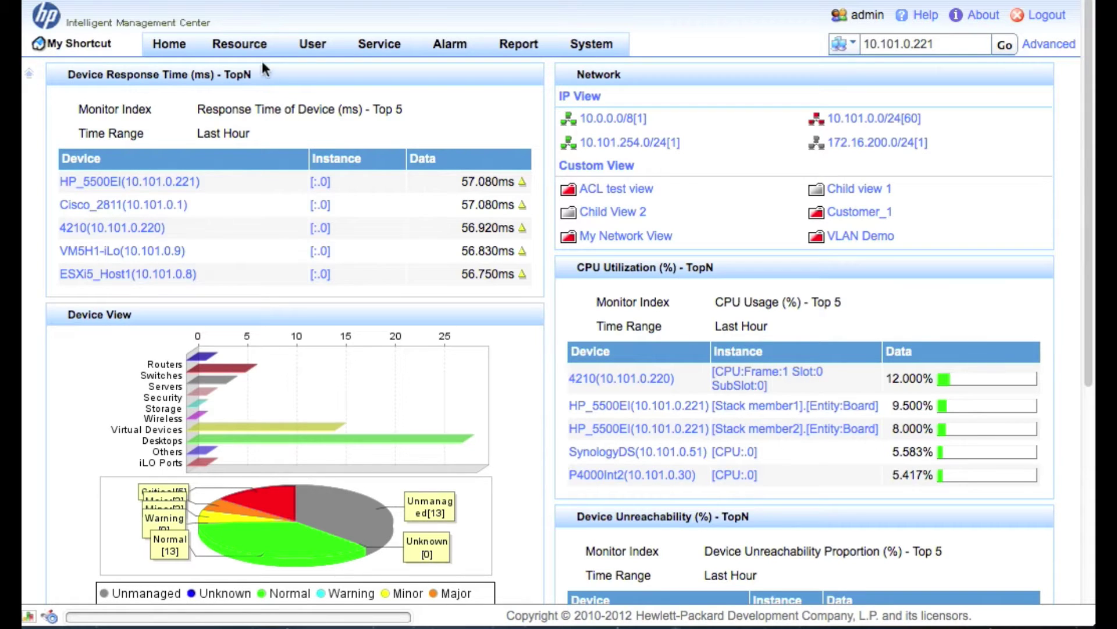
- Open the Port Group list from the Resource menu
left_click(241, 44)
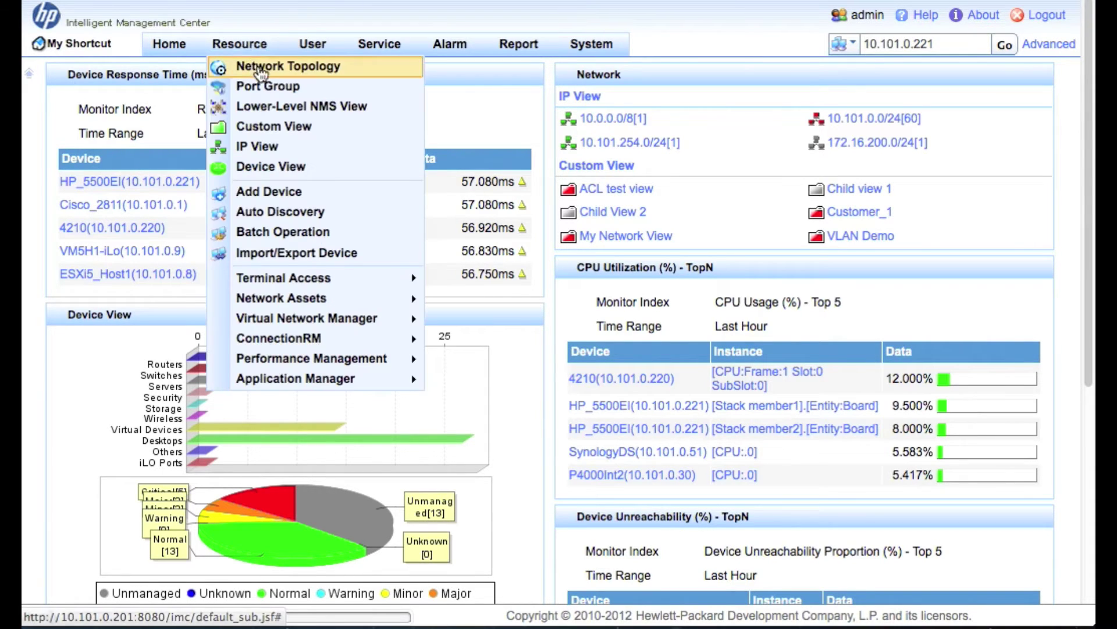
left_click(312, 88)
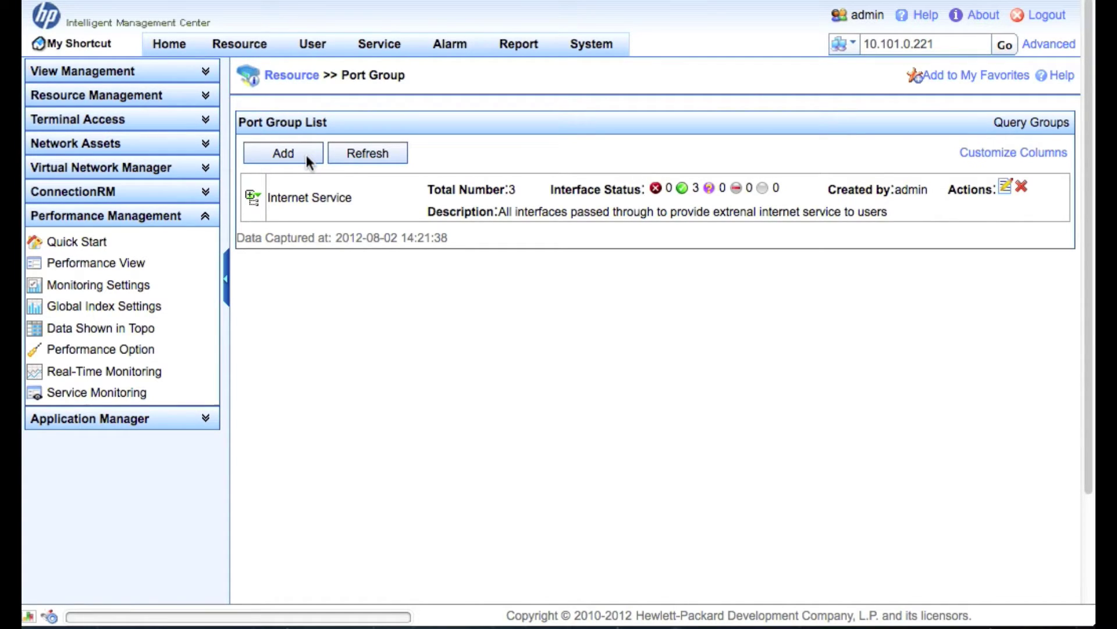
- Add a new port group named 'Trunk Ports' and open its interface picker by device type
left_click(307, 156)
left_click(535, 167)
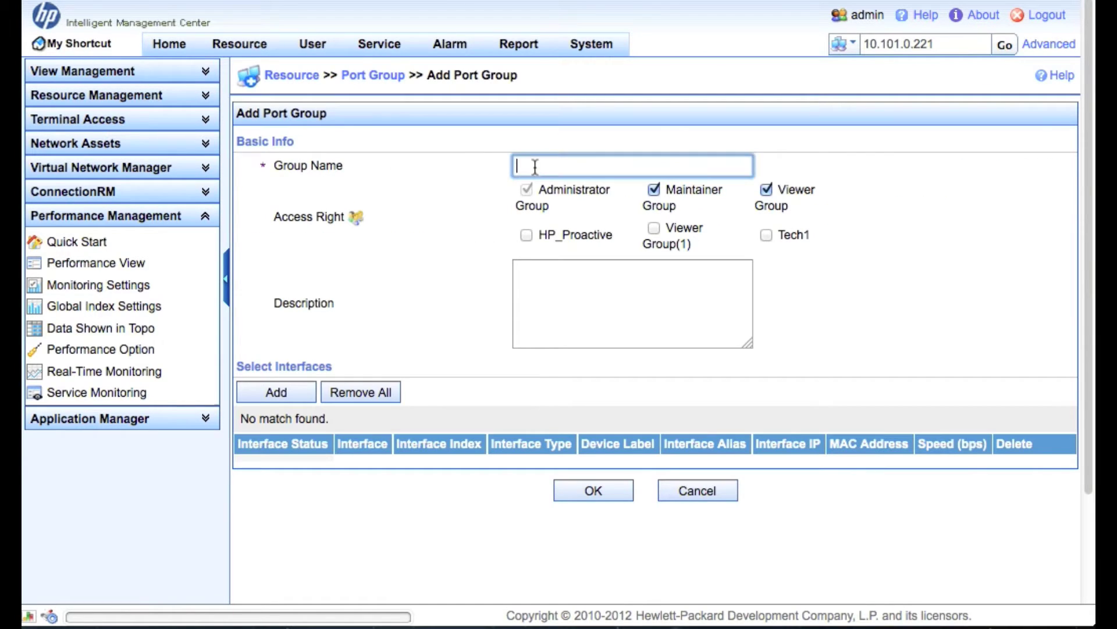
type("Trunk Ports")
left_click(302, 398)
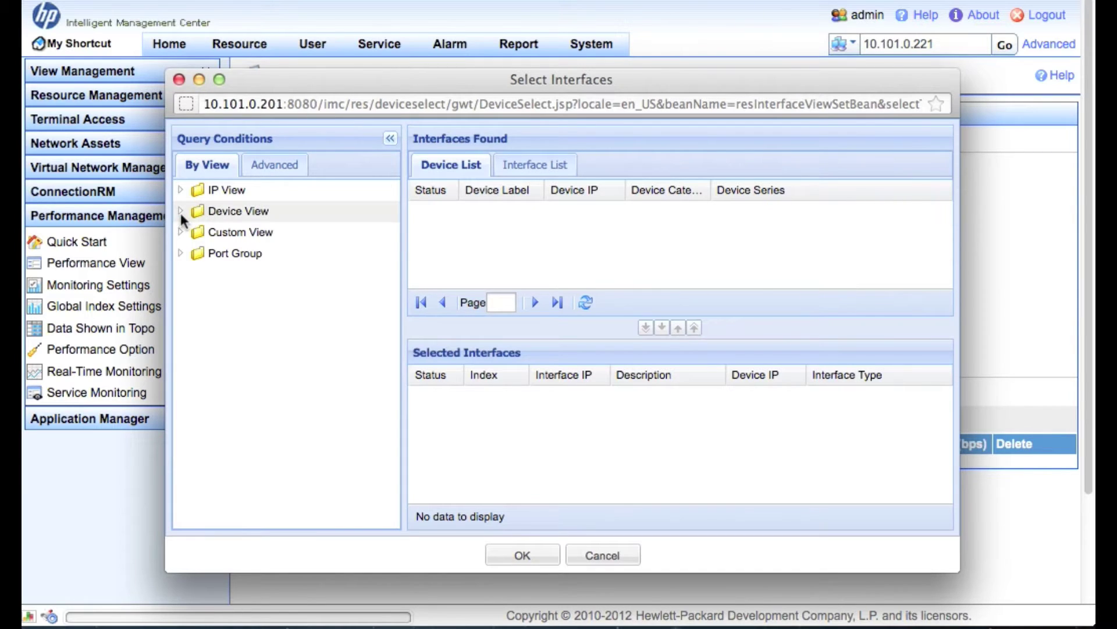
left_click(180, 211)
- Add HP_5500EI switch interfaces 2 (GigabitEthernet1/0/2) and 23 to the selection
left_click(238, 253)
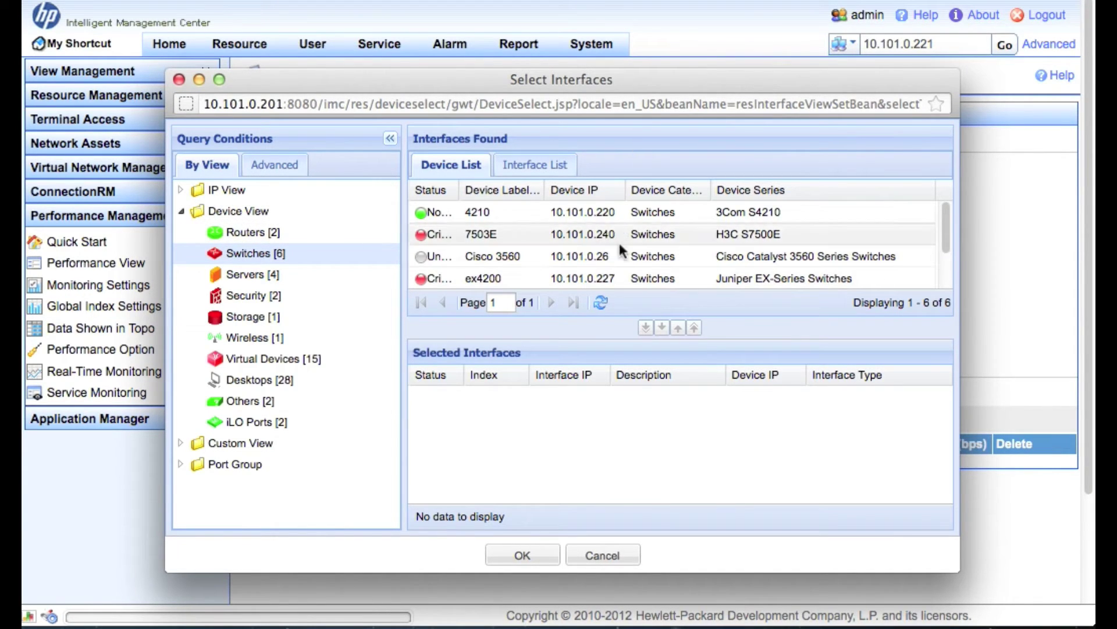
scroll(618, 240, "down", 2)
double_click(611, 260)
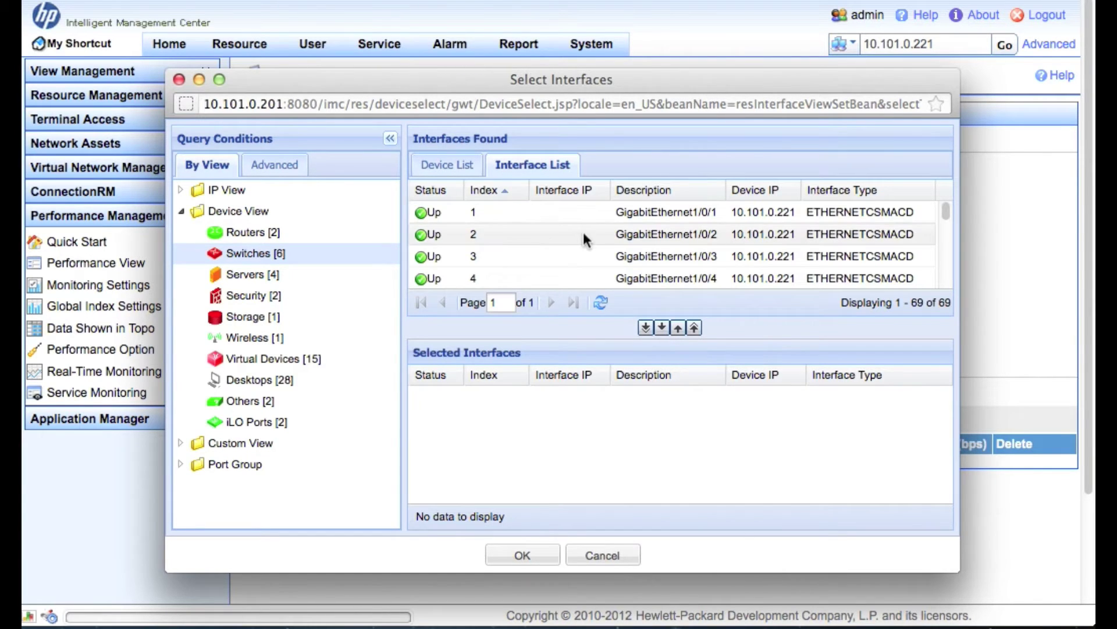
left_click(583, 233)
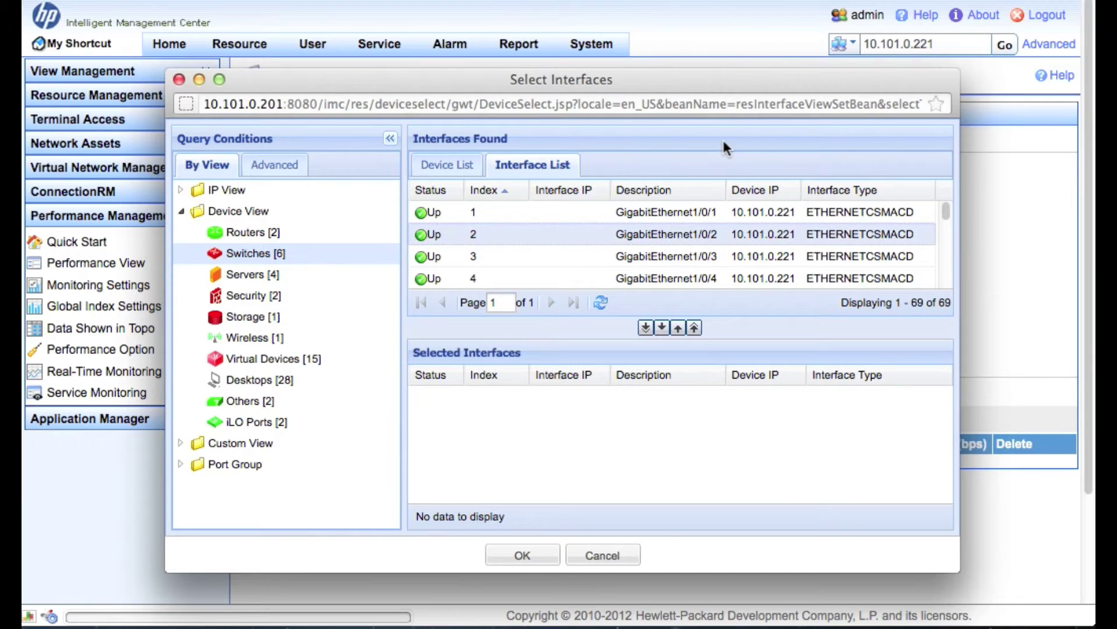
scroll(697, 250, "down", 6)
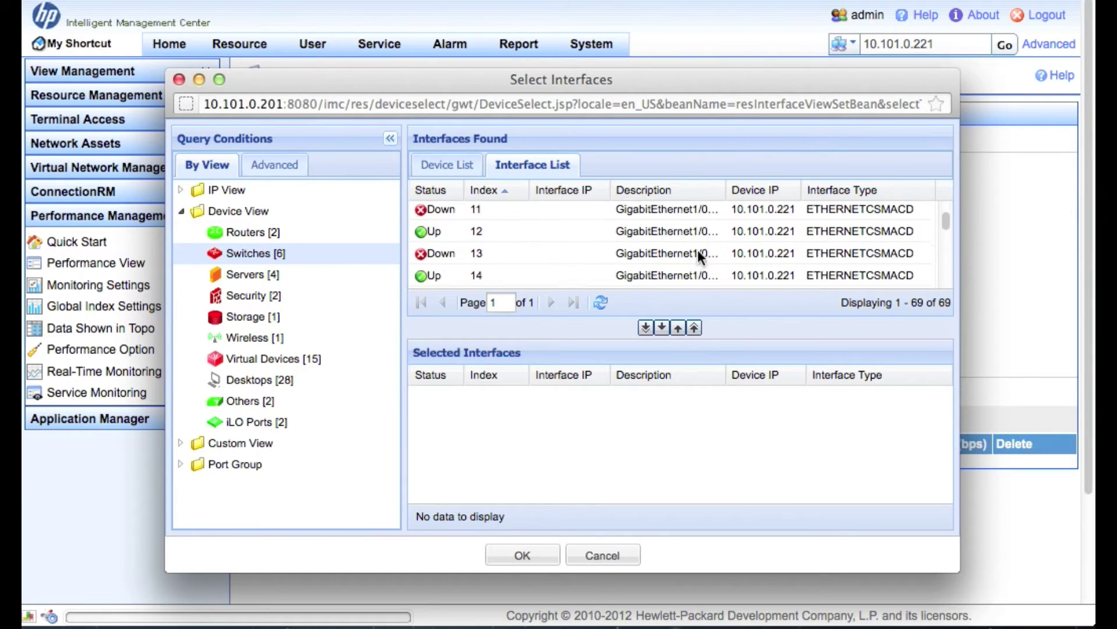
scroll(698, 251, "down", 1)
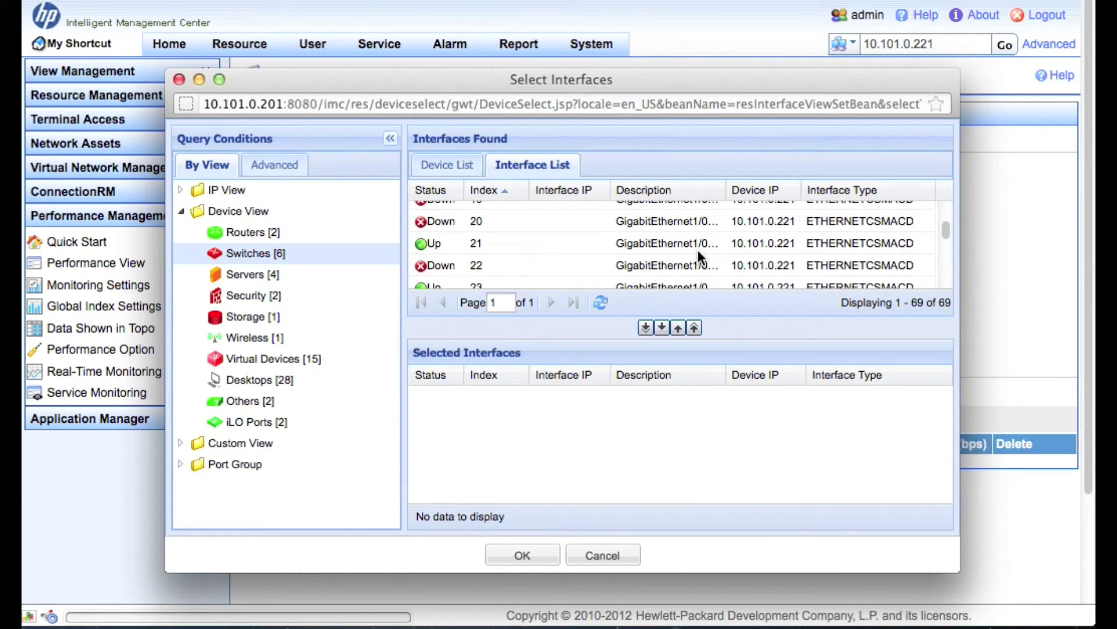
left_click(672, 281)
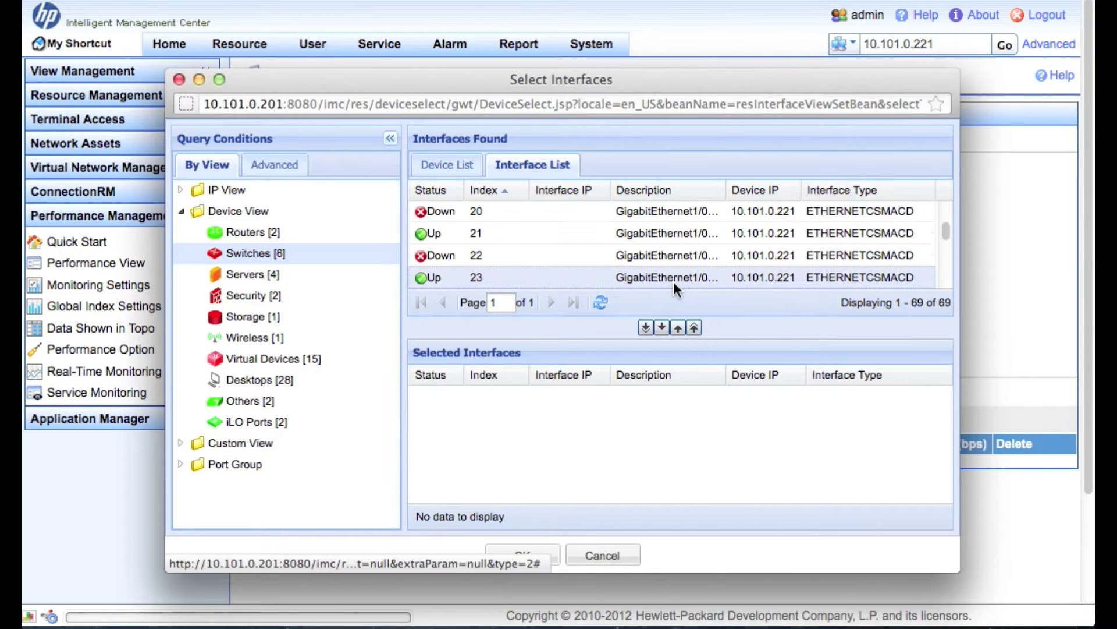
left_click(664, 332)
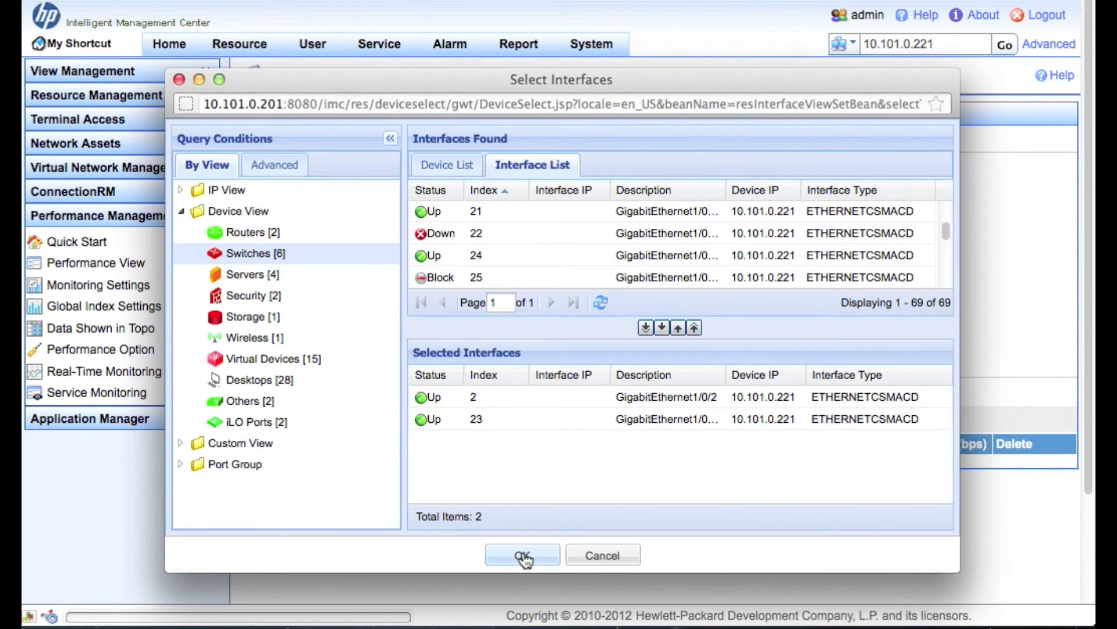
- Add the Cisco_2811 router's FastEthernet0/1 interface to the selection
left_click(239, 232)
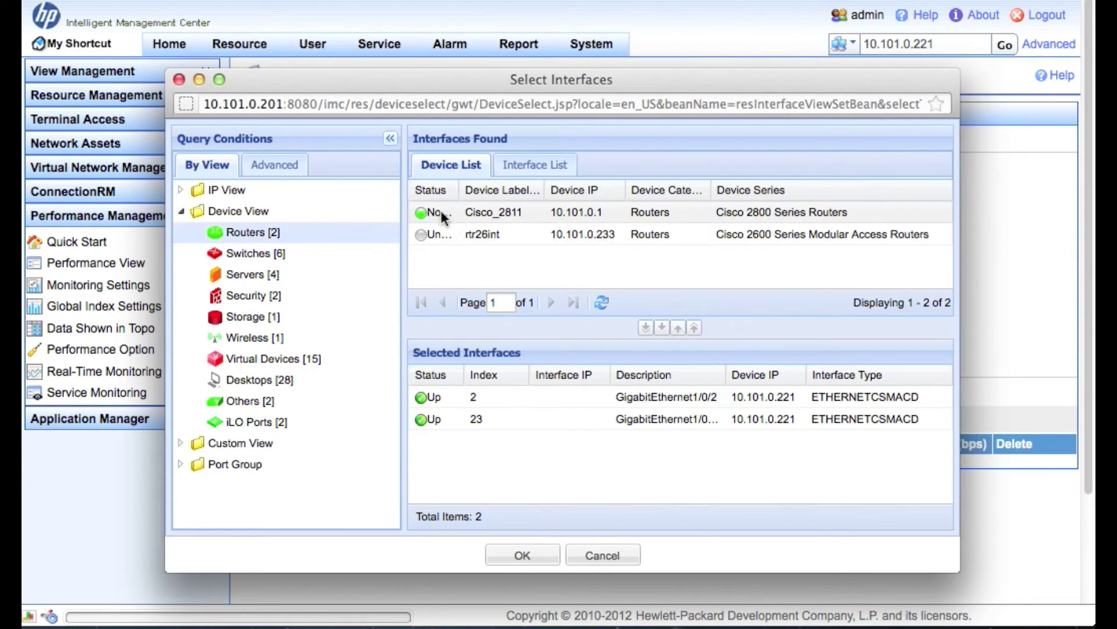
double_click(482, 215)
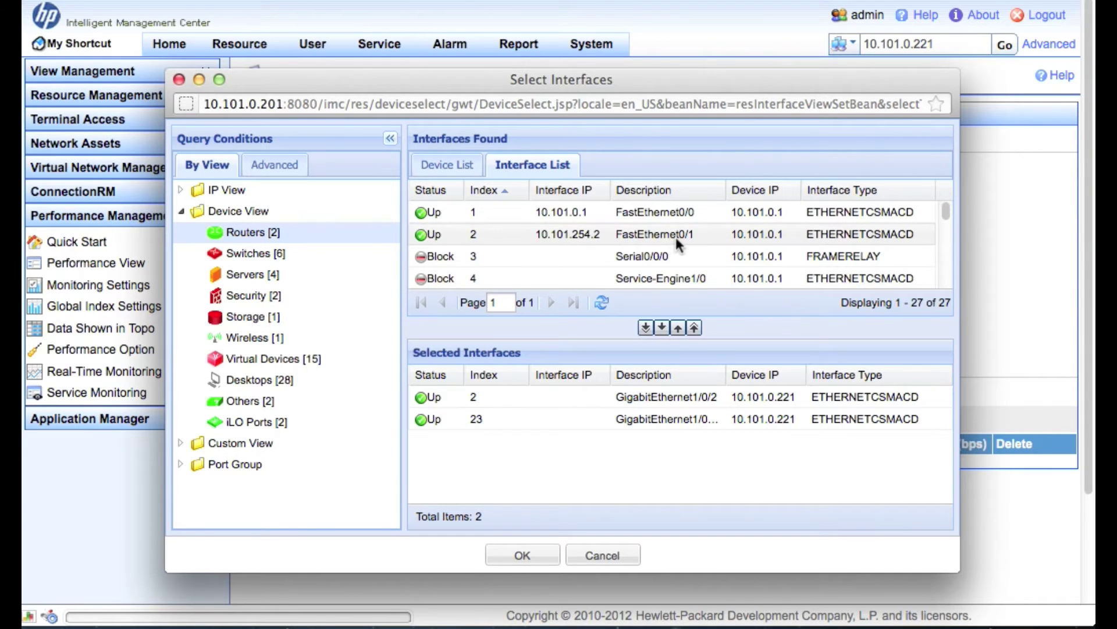
left_click(676, 236)
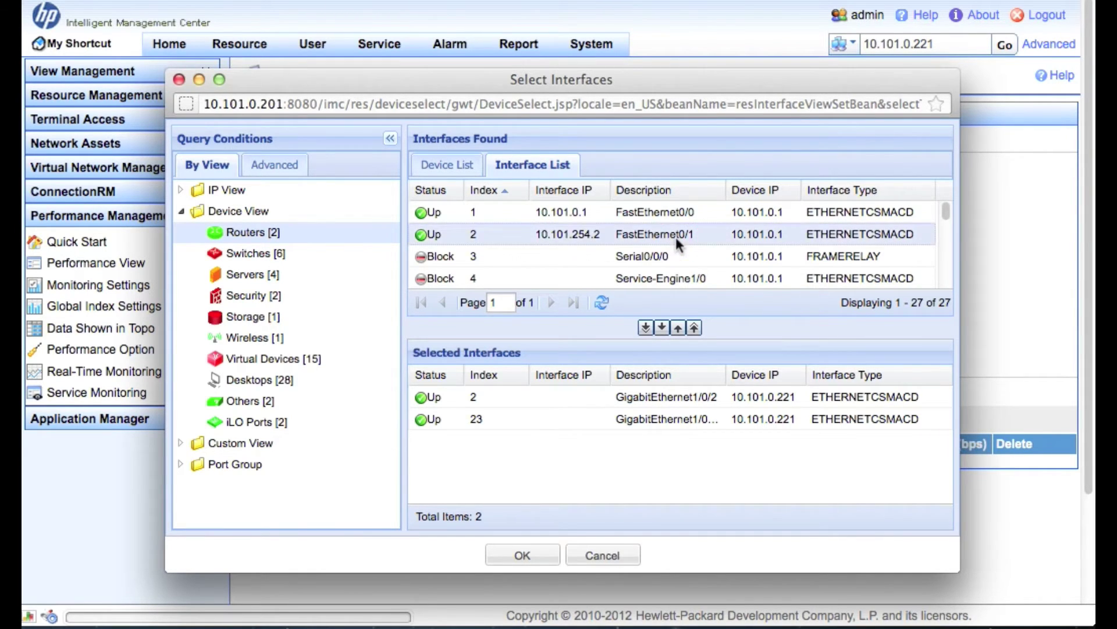
left_click(662, 327)
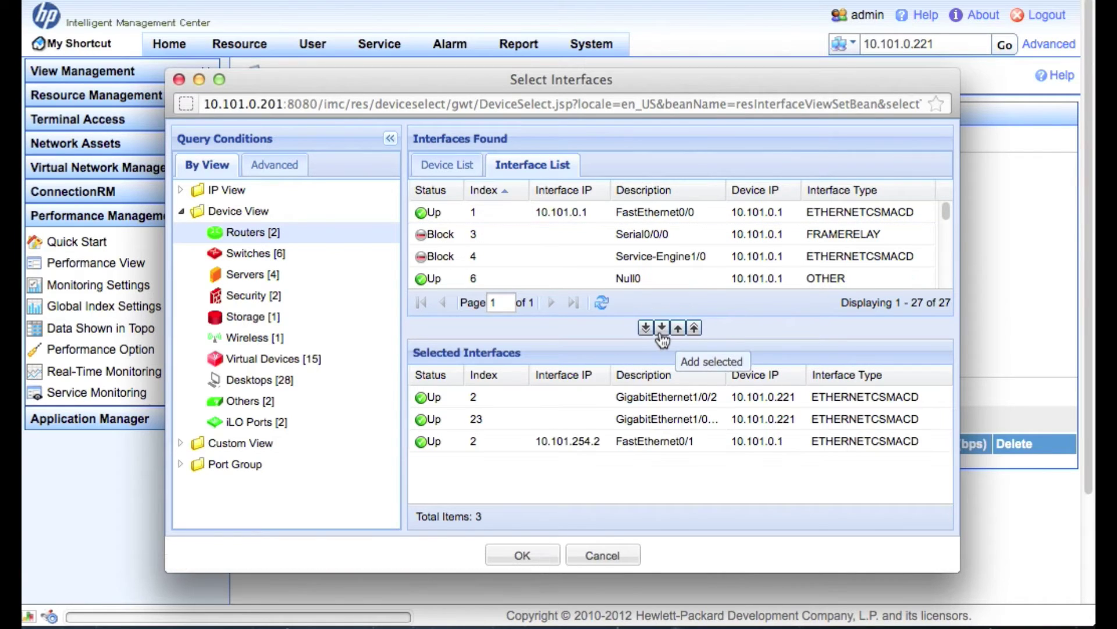
- Add the SynologyDS server's eth0 interface and confirm all four chosen interfaces
left_click(250, 278)
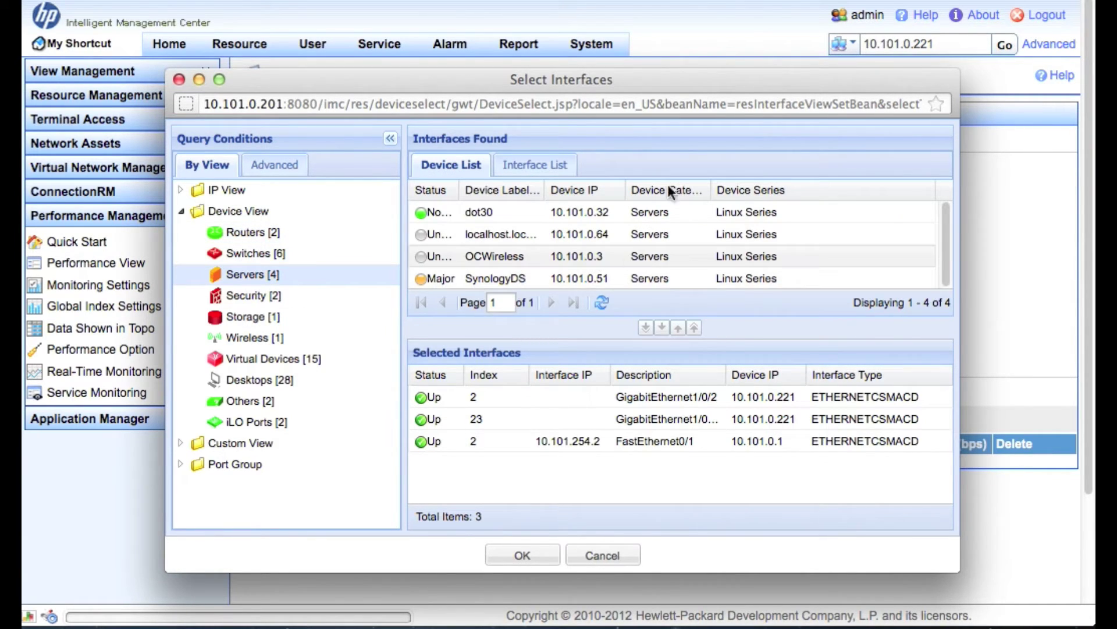
double_click(550, 278)
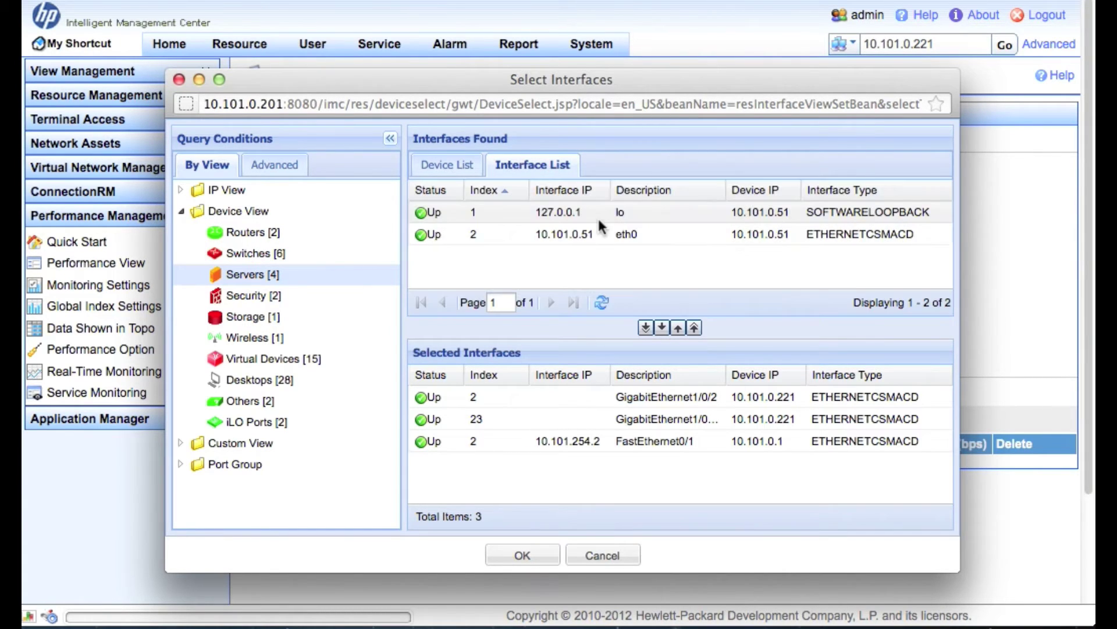
left_click(570, 235)
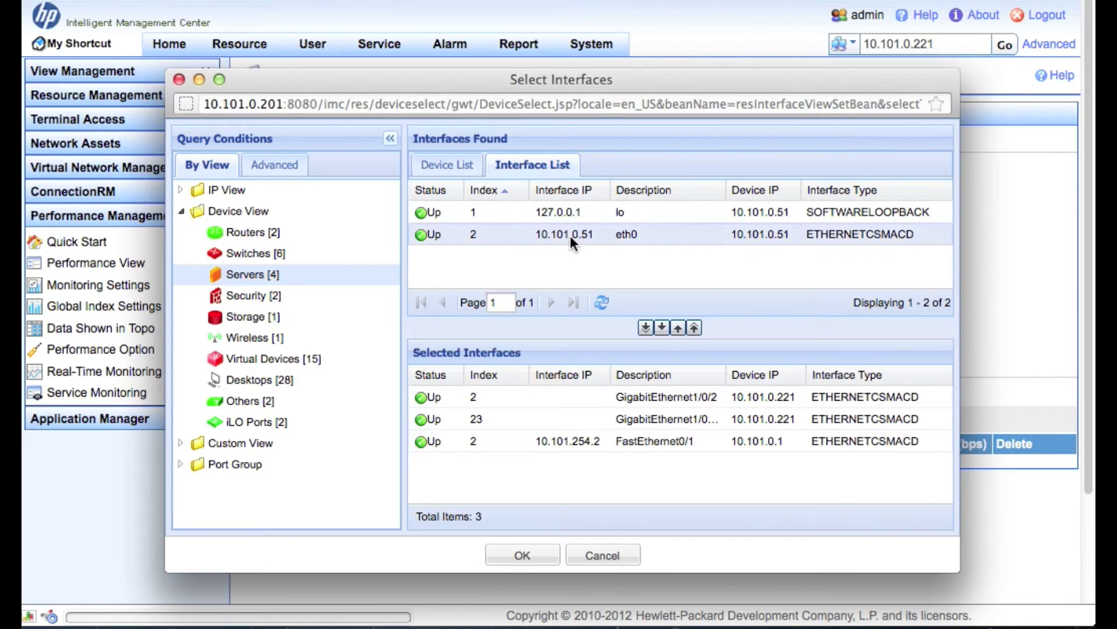
left_click(663, 329)
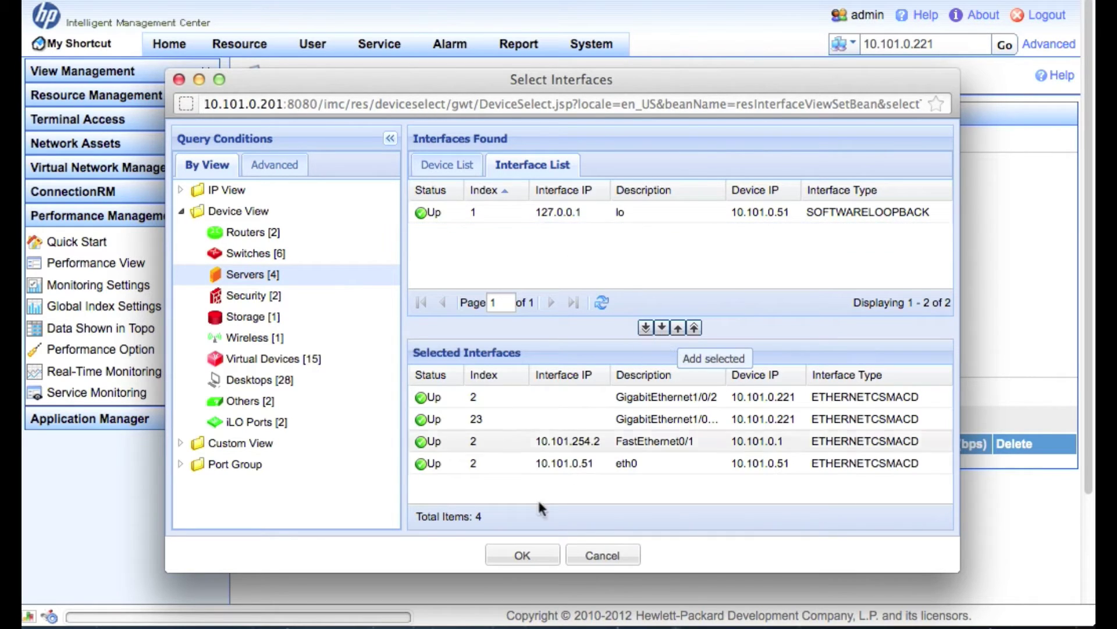
left_click(521, 556)
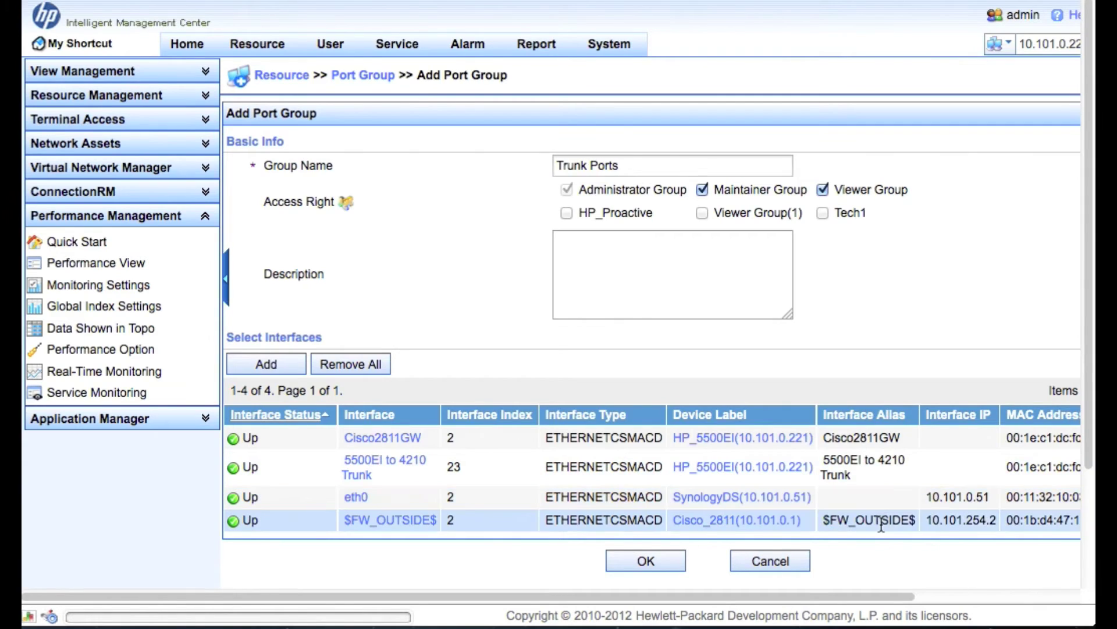
- Save the Trunk Ports group with its four interfaces and bring up column customization
left_click_drag(802, 597, 956, 596)
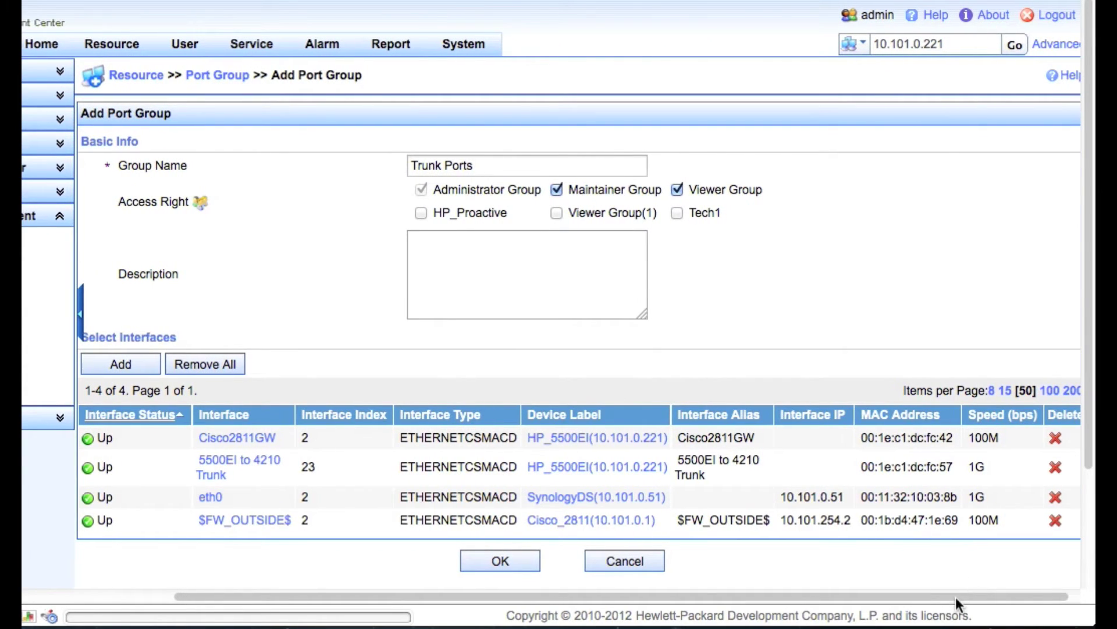
left_click(502, 561)
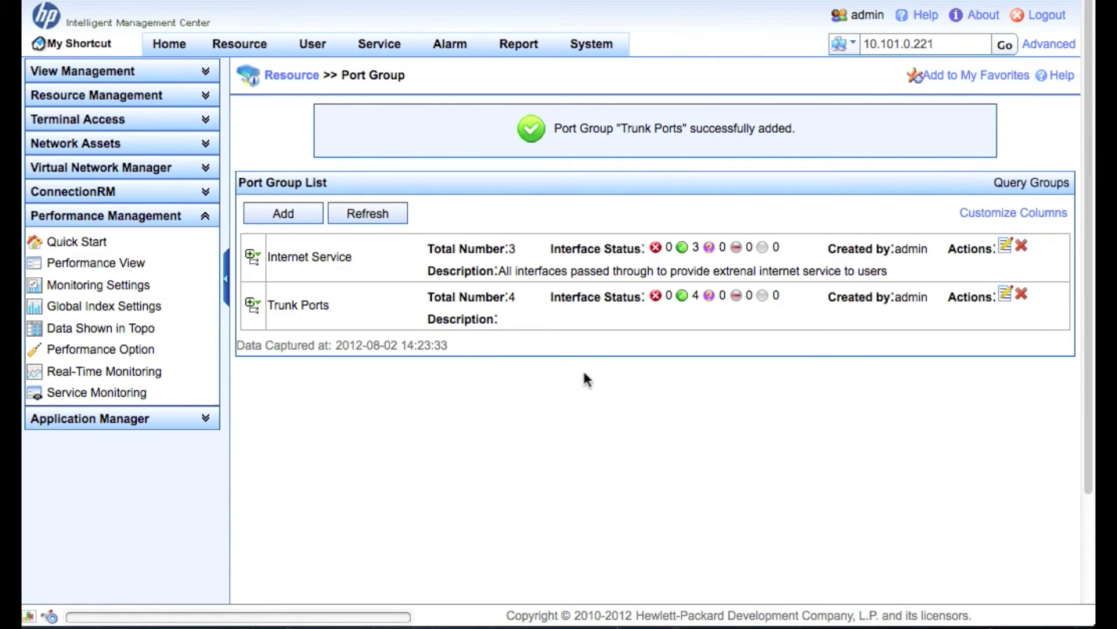
left_click(991, 213)
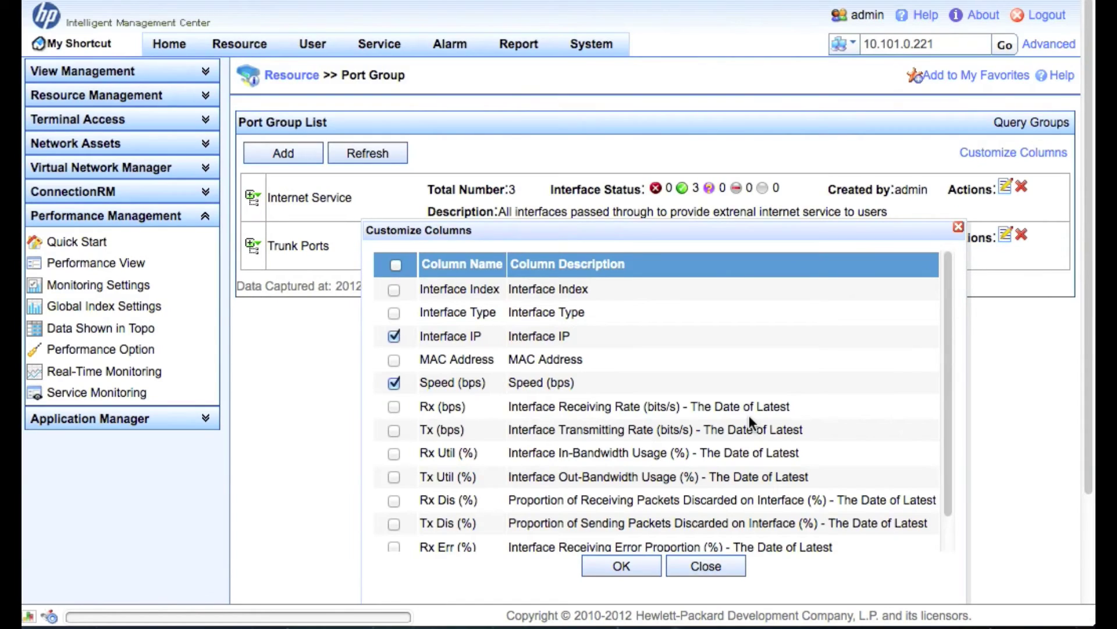
- Add Rx (bps) and Tx (bps) columns to the interface listings, then expand Internet Service
left_click(394, 407)
left_click(394, 429)
scroll(505, 469, "down", 1)
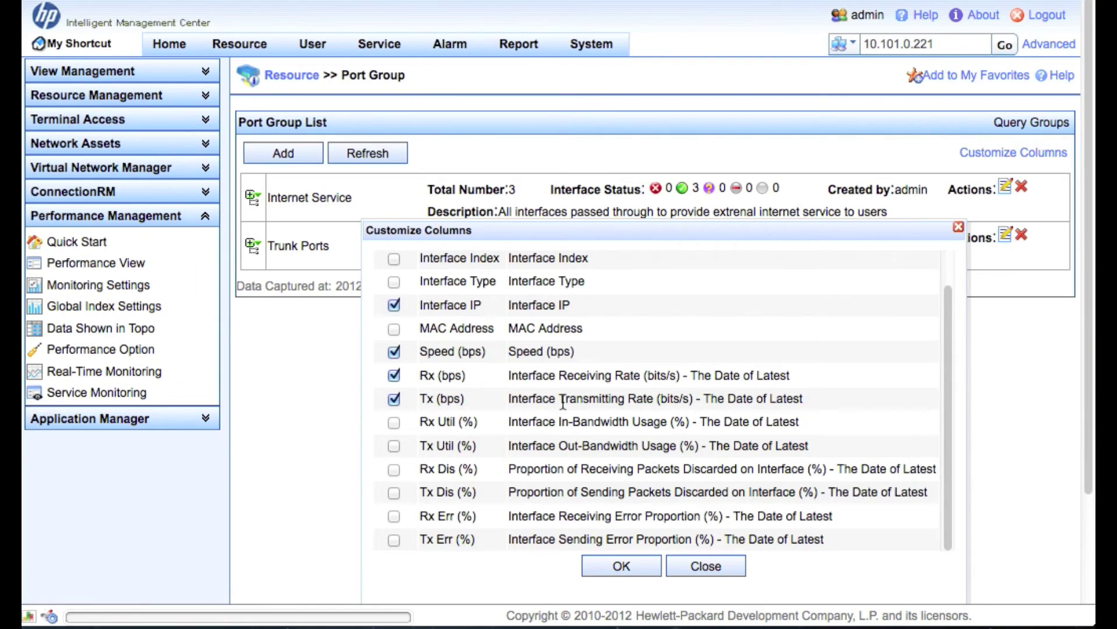
scroll(564, 401, "up", 1)
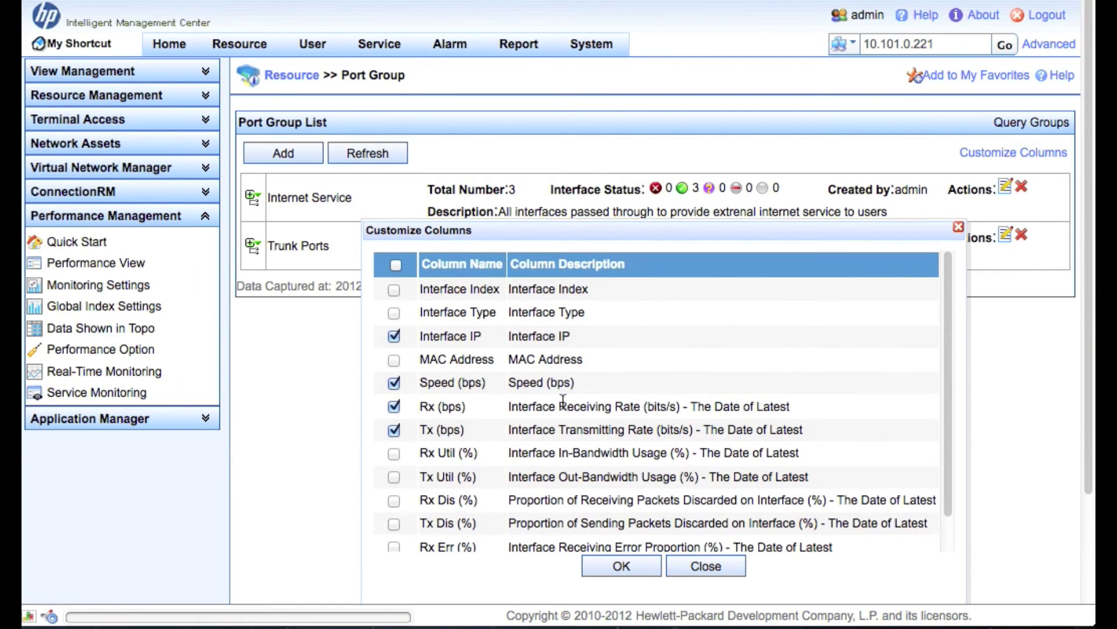
left_click(605, 566)
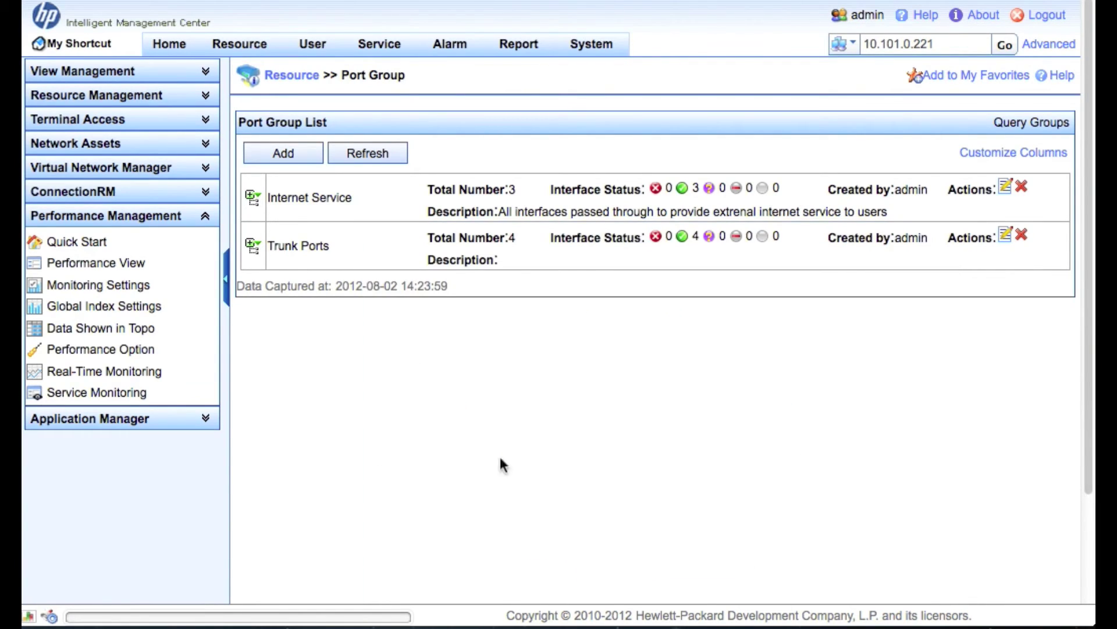
left_click(253, 197)
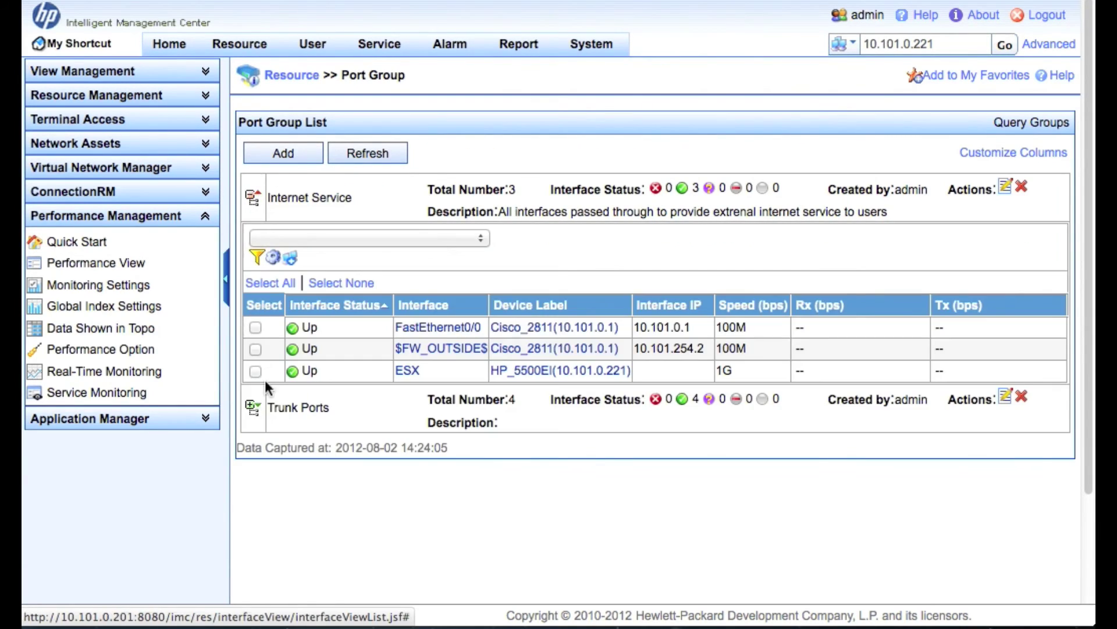
- Expand Trunk Ports to show its four interfaces with Rx/Tx bandwidth readings
left_click(253, 408)
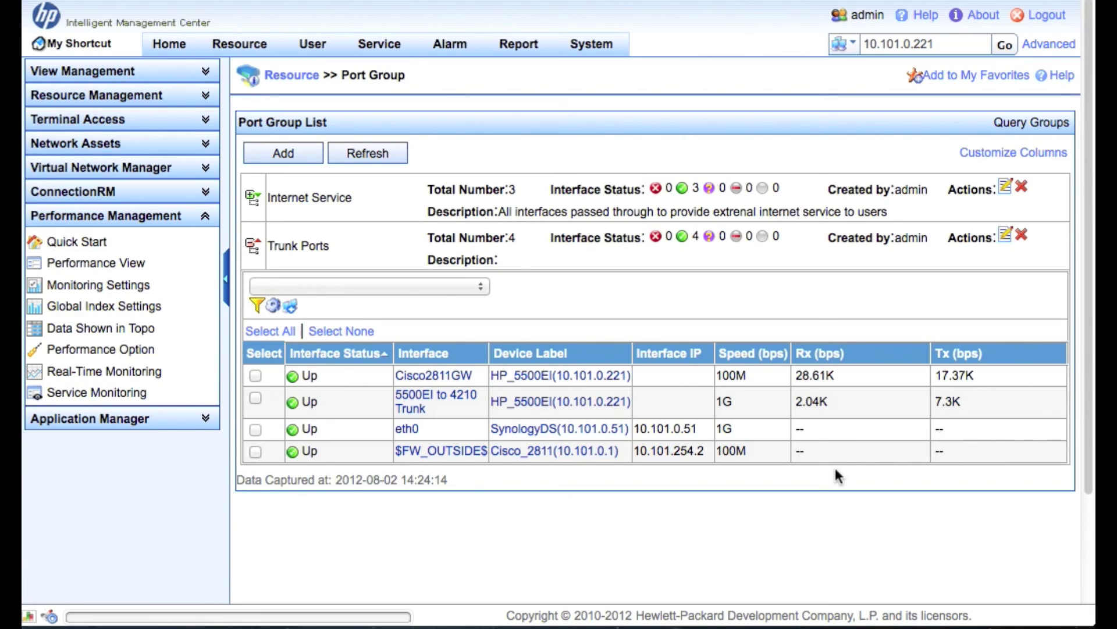
left_click(460, 287)
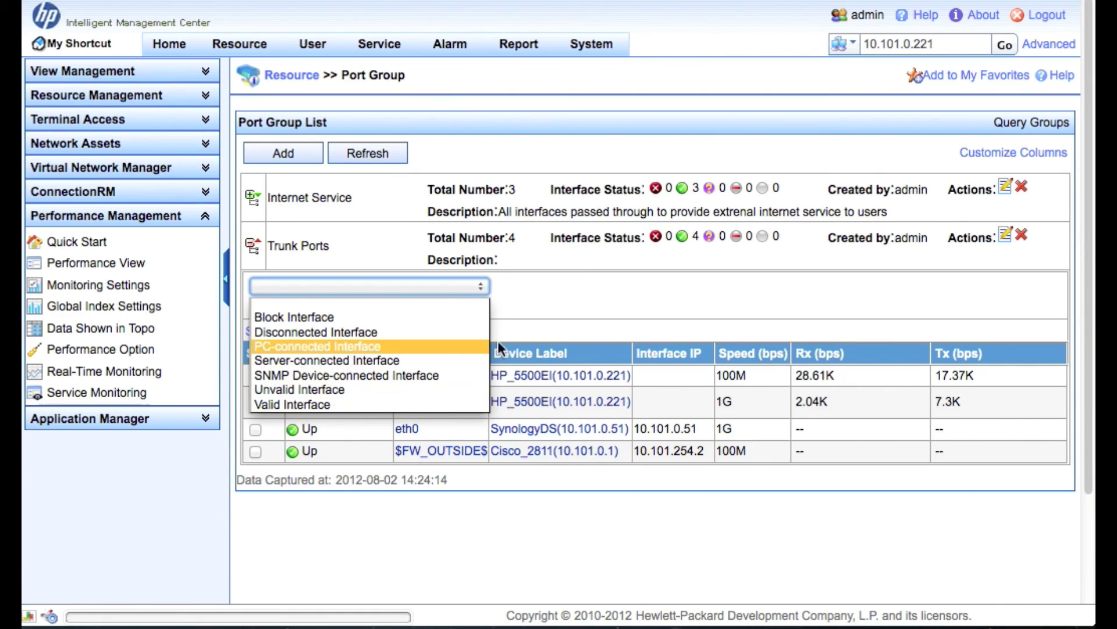
left_click(600, 275)
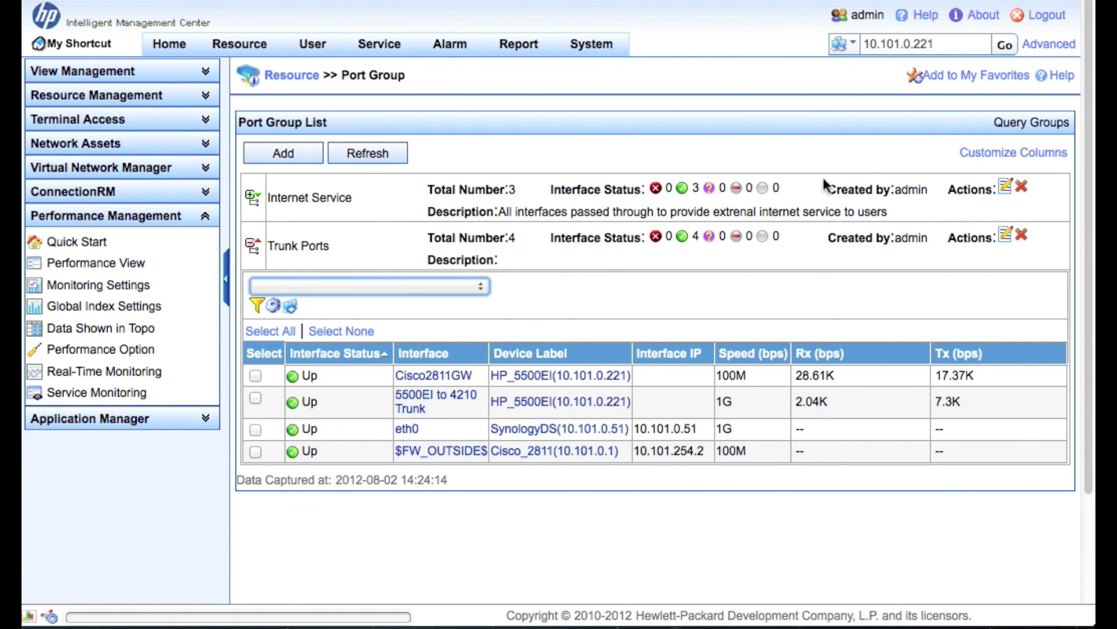